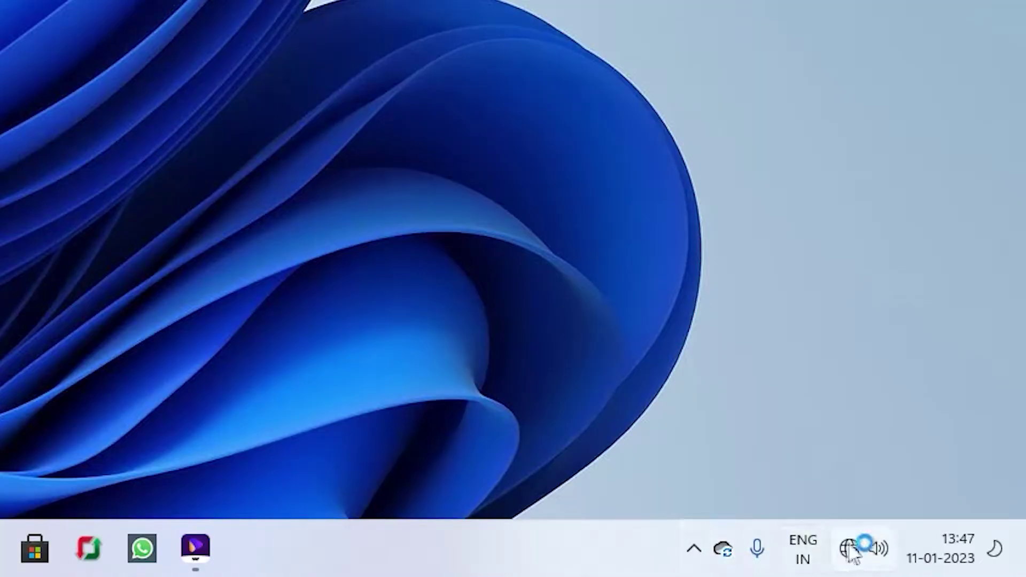
left_click(691, 550)
left_click(405, 412)
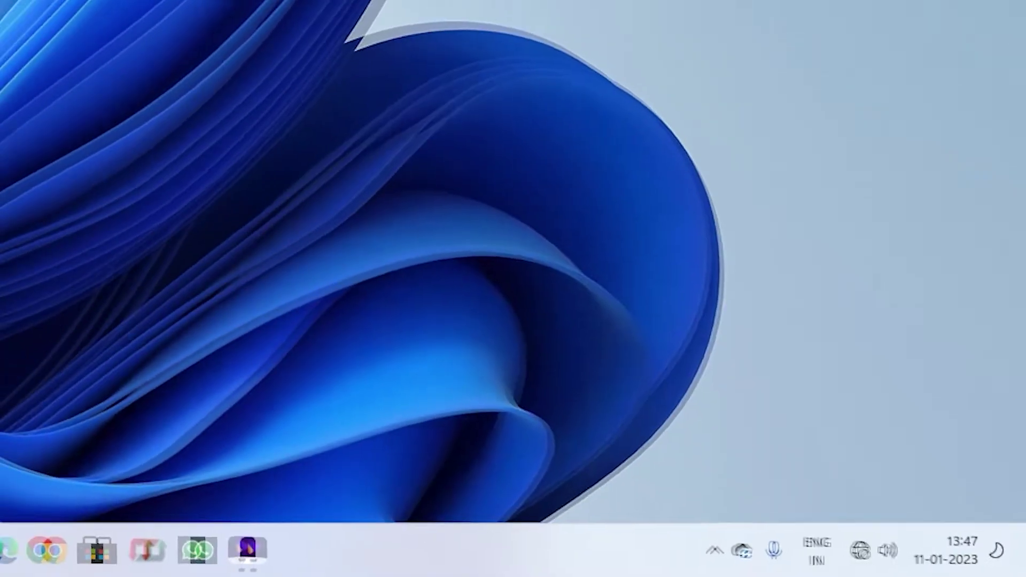
right_click(398, 147)
left_click(534, 259)
right_click(533, 259)
left_click(463, 222)
right_click(465, 222)
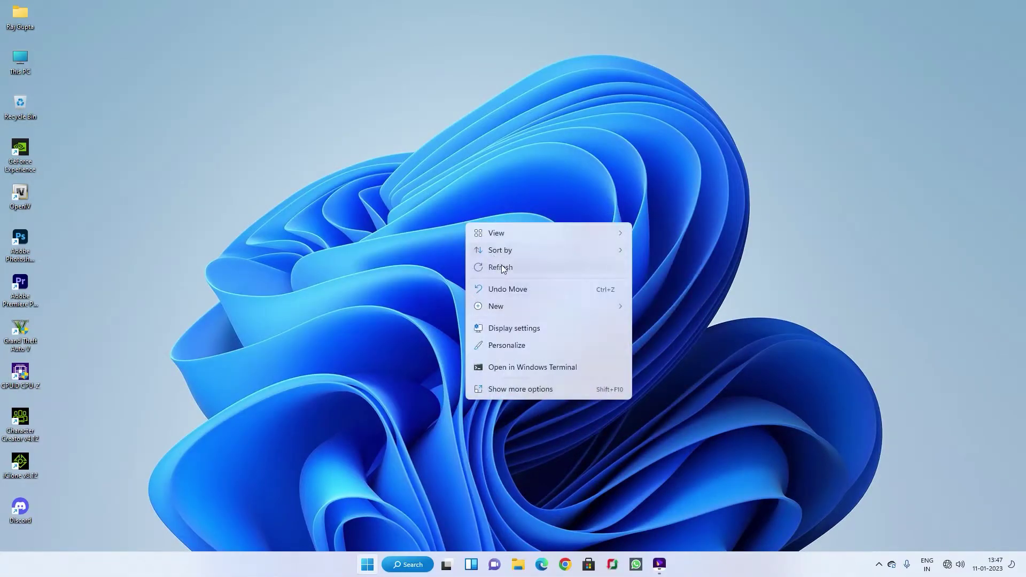
left_click(502, 268)
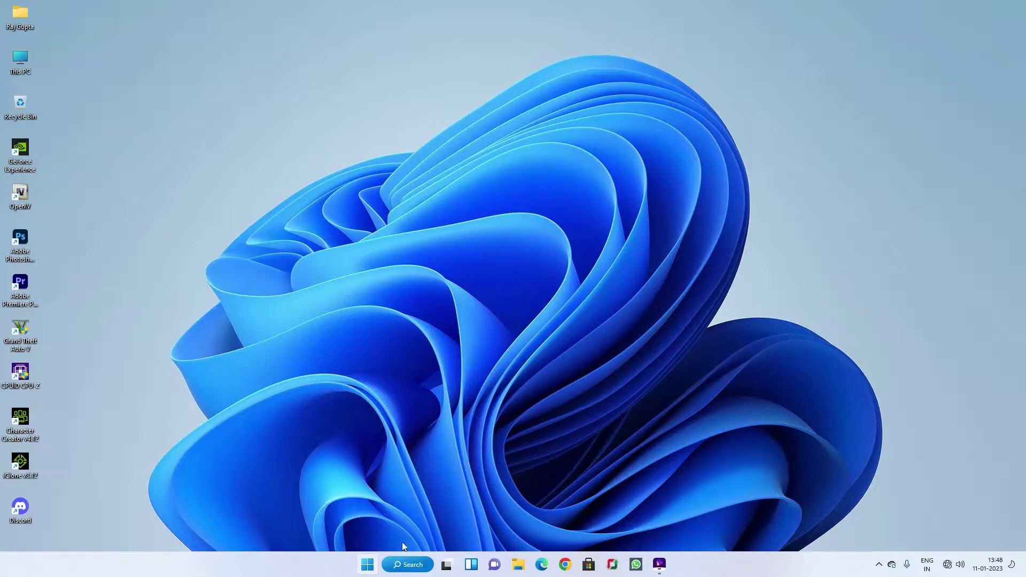
- Find the Windows Explorer process in Task Manager, show its restart and end task options, and close Task Manager
right_click(369, 568)
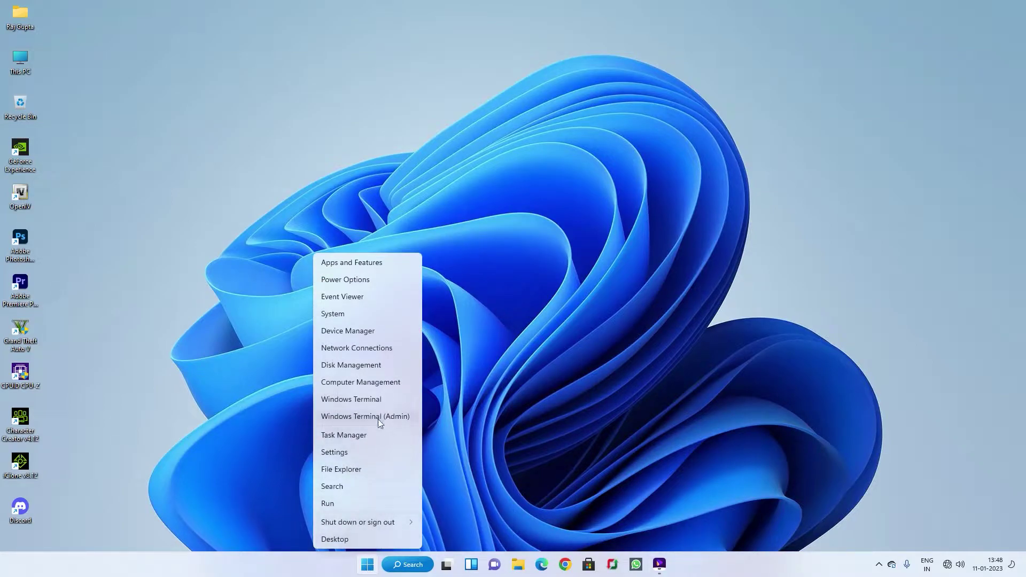
left_click(360, 439)
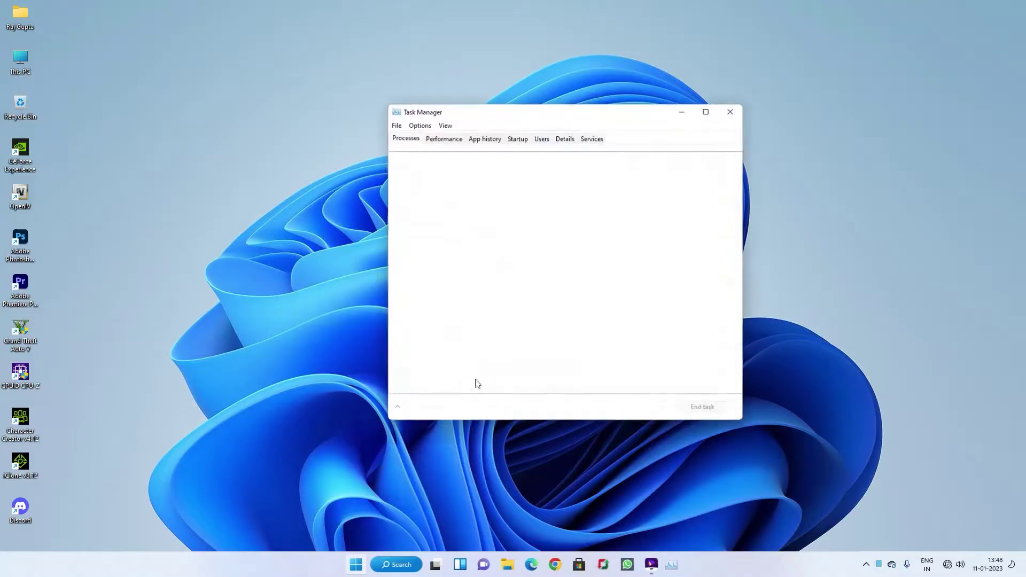
scroll(649, 216, "down", 3)
left_click_drag(739, 196, 734, 371)
left_click(464, 304)
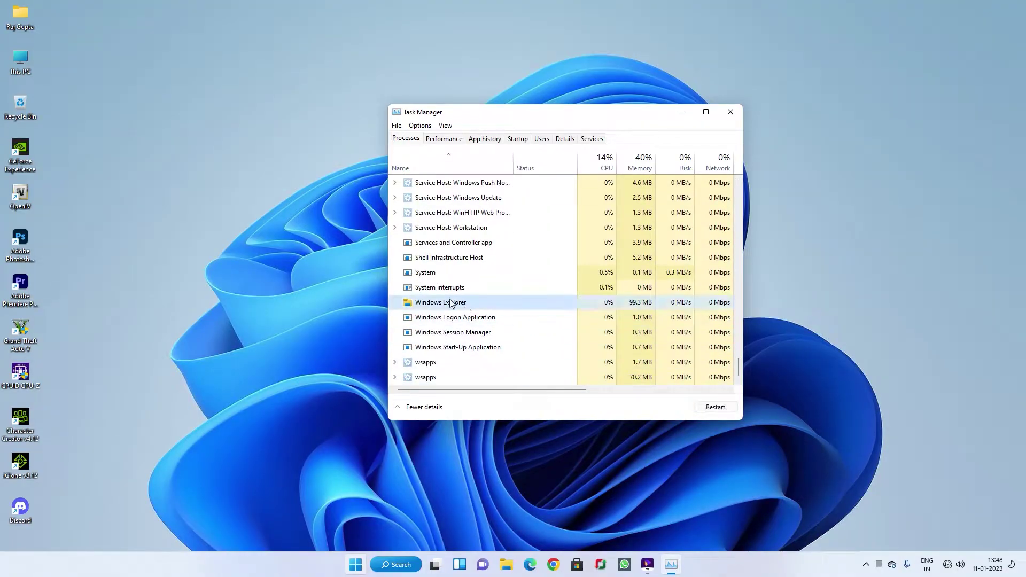
right_click(451, 303)
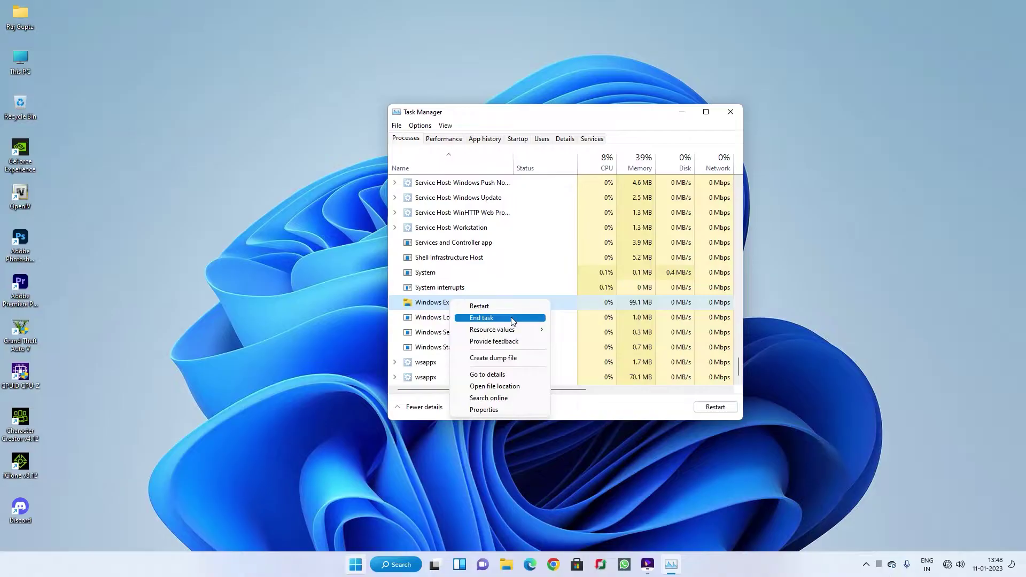
left_click(731, 112)
right_click(507, 207)
left_click(537, 254)
right_click(510, 168)
left_click(538, 206)
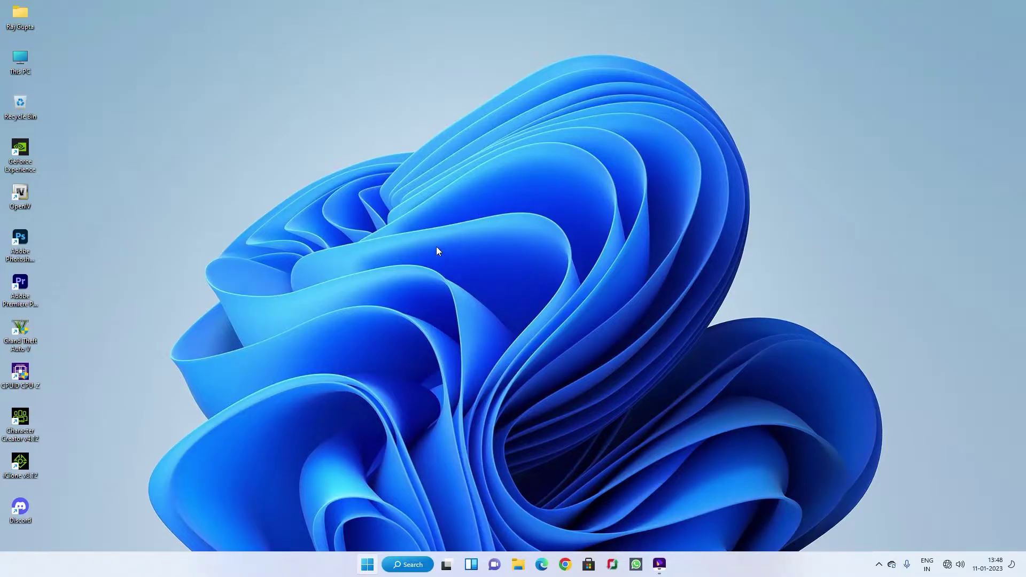
- Run appwiz.cpl to open Programs and Features and show the list of installed updates
right_click(374, 562)
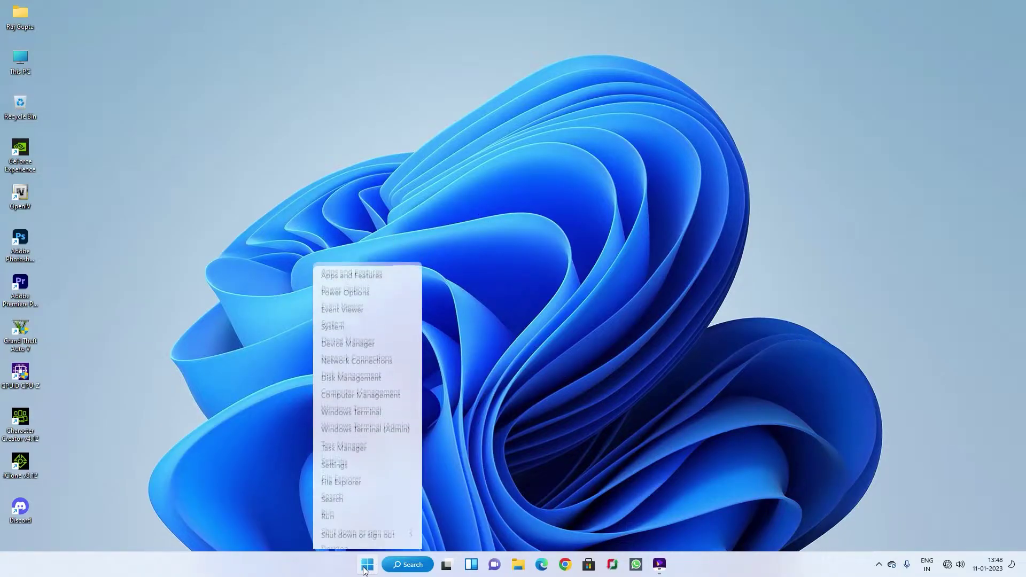
left_click(354, 505)
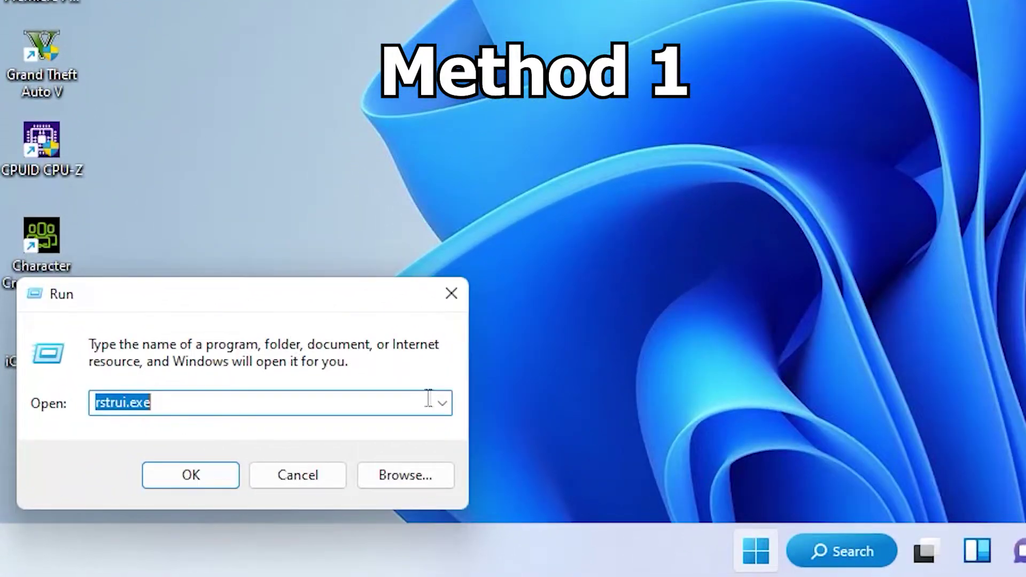
left_click(442, 403)
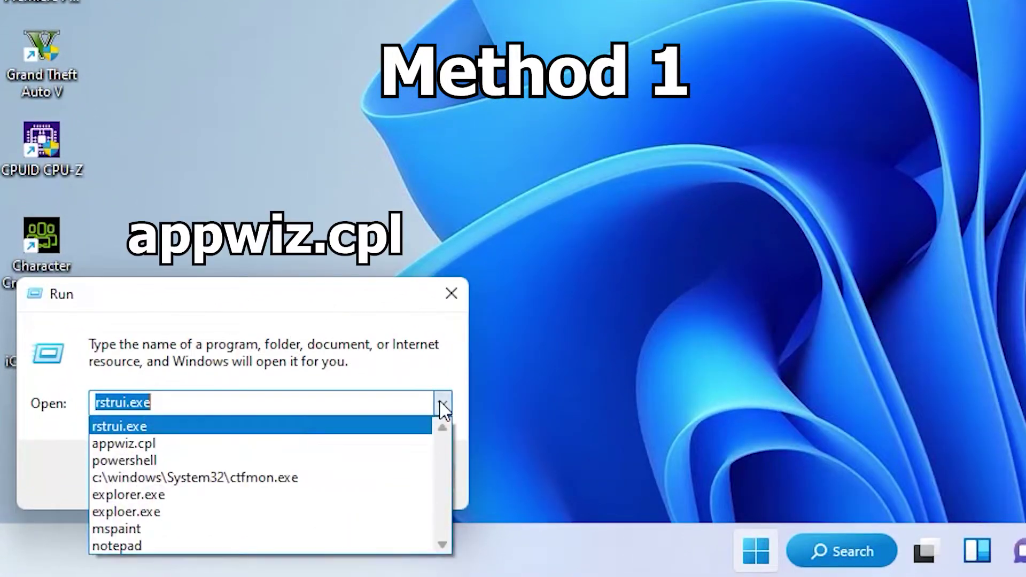
left_click(233, 444)
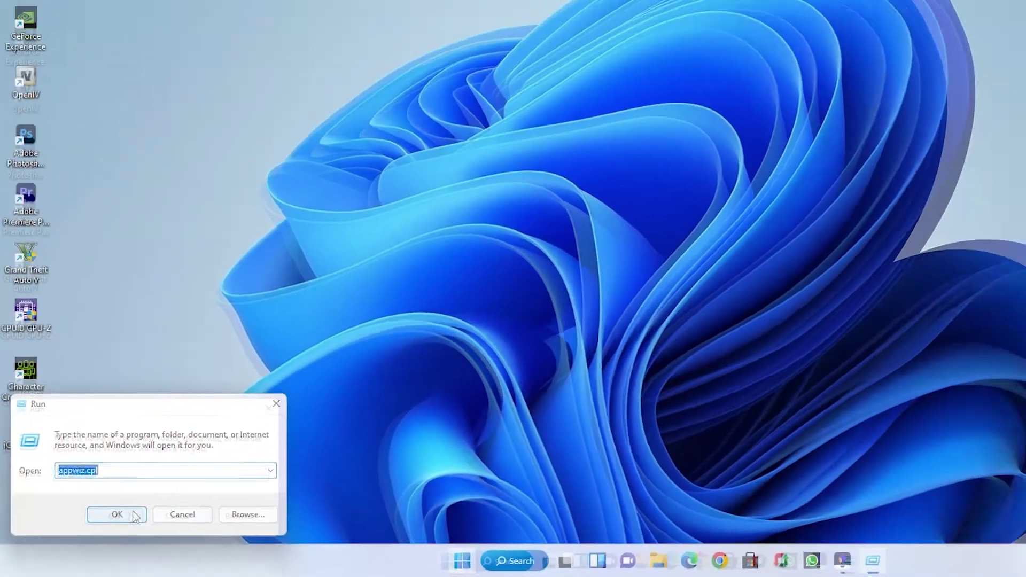
left_click(182, 470)
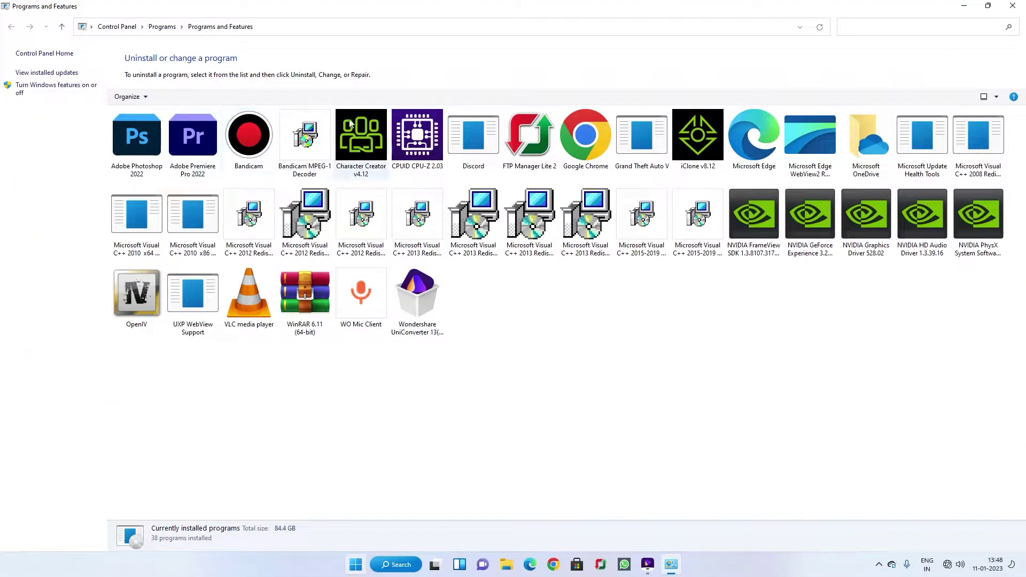
left_click(33, 73)
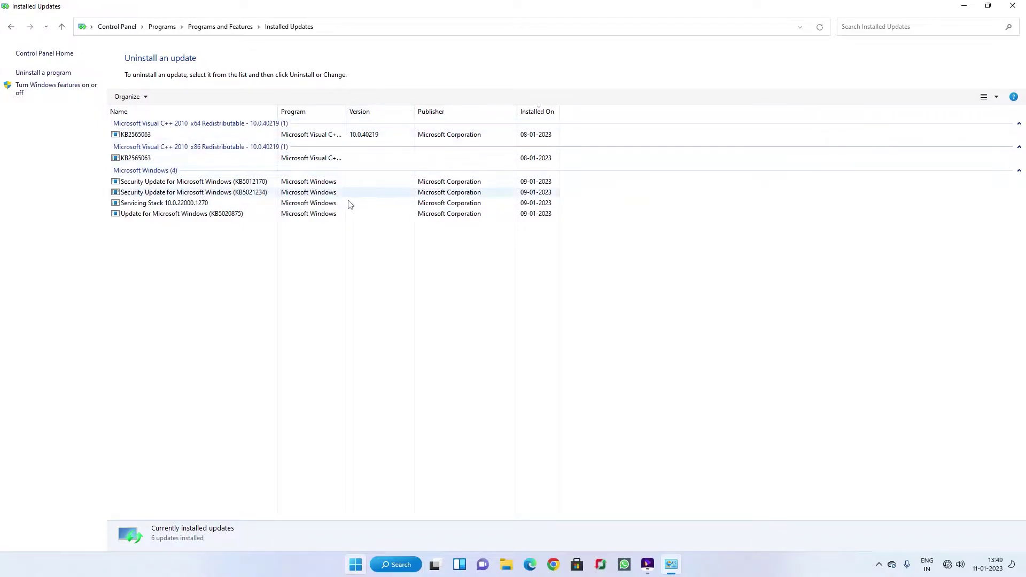
- Check whether Windows update KB5020875 and Servicing Stack 10.0.22000.1270 can be uninstalled, and close the updates window
left_click(348, 214)
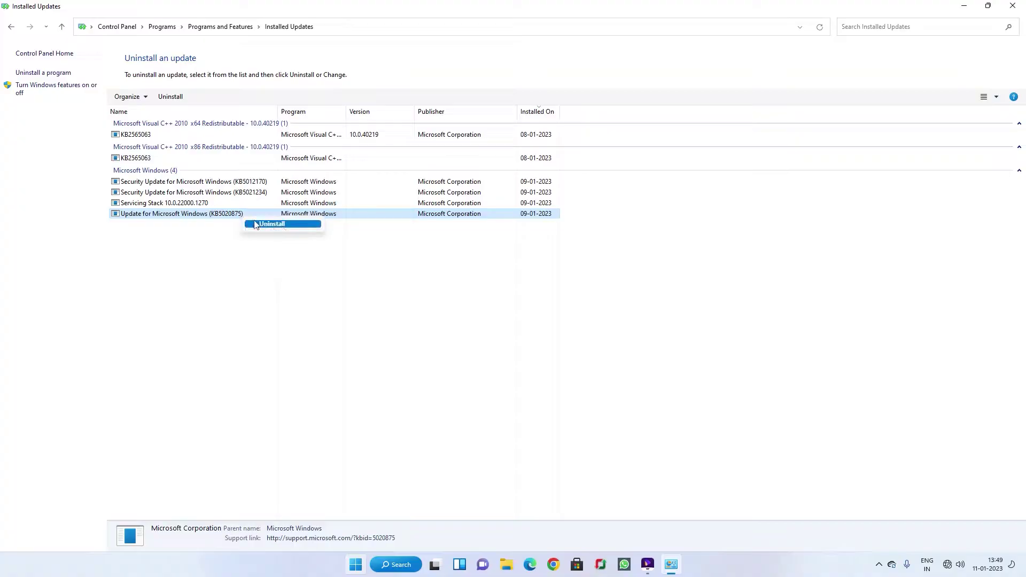
left_click(208, 204)
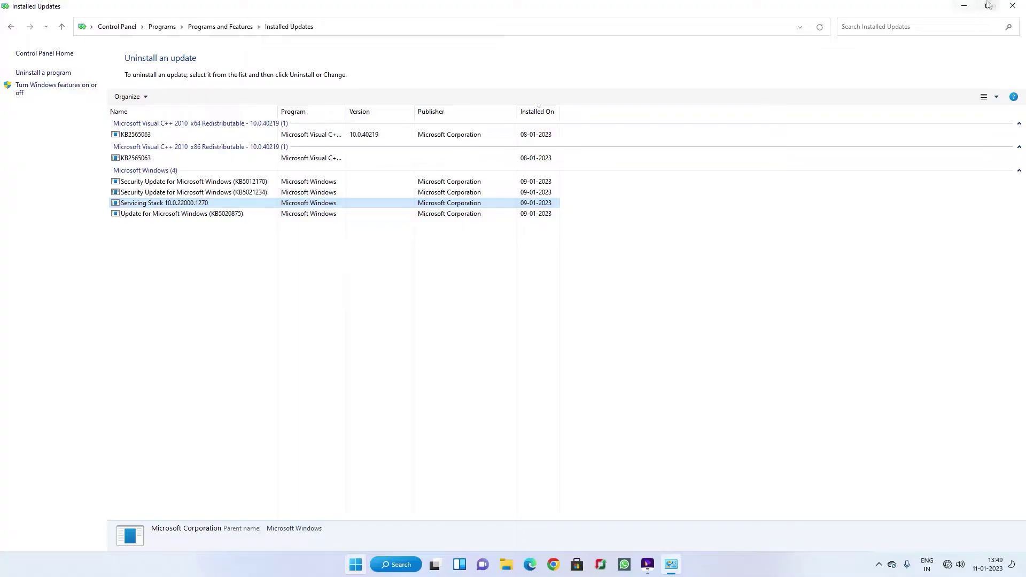
left_click(1013, 5)
right_click(528, 139)
left_click(553, 181)
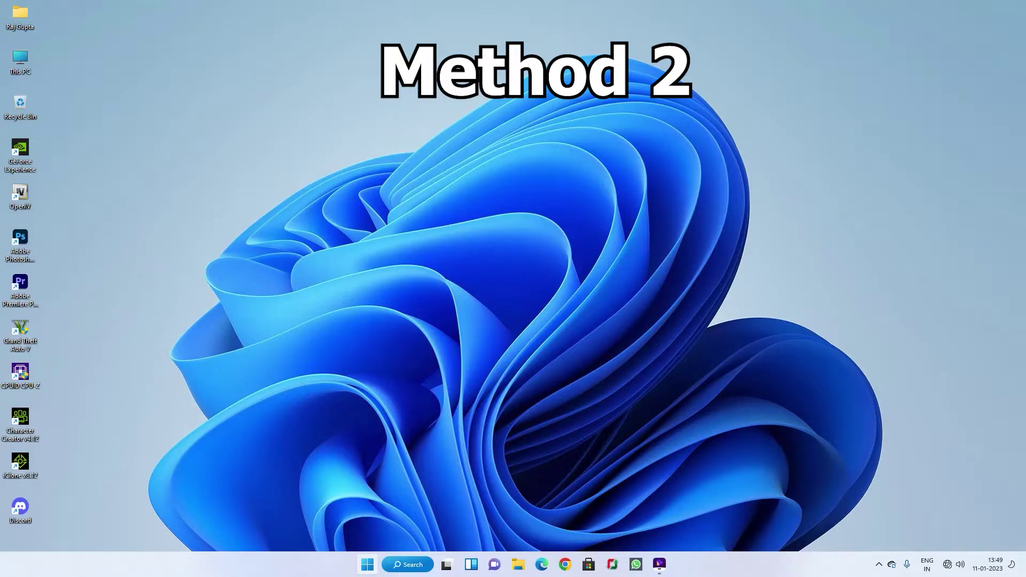
- Run rstrui.exe to open System Restore
right_click(369, 567)
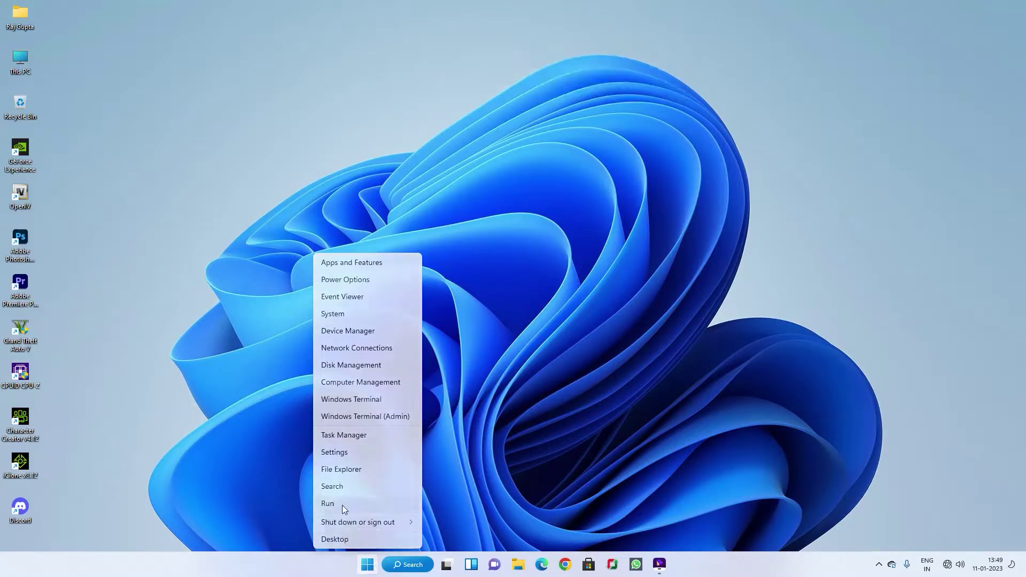
left_click(342, 505)
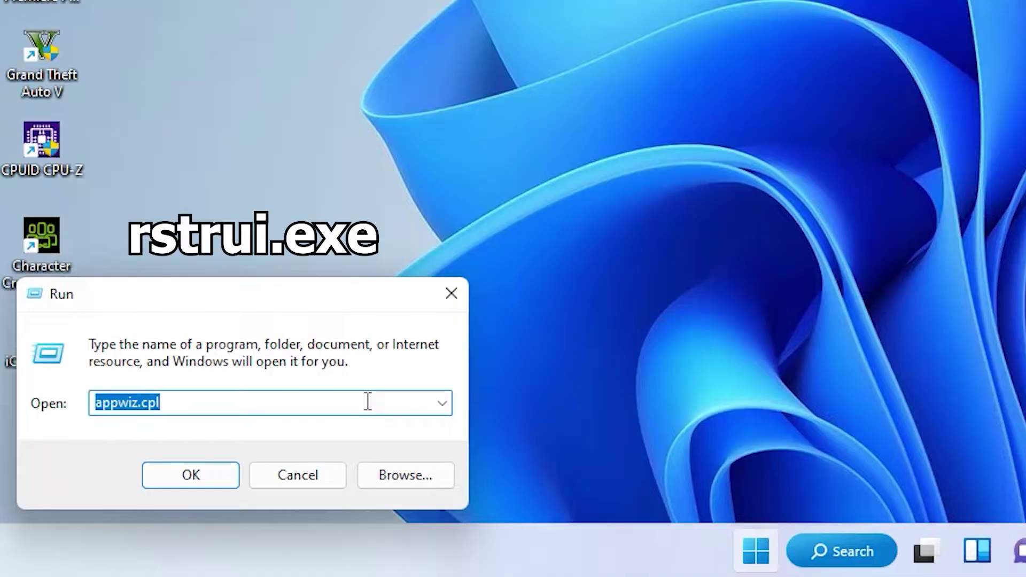
type("sy")
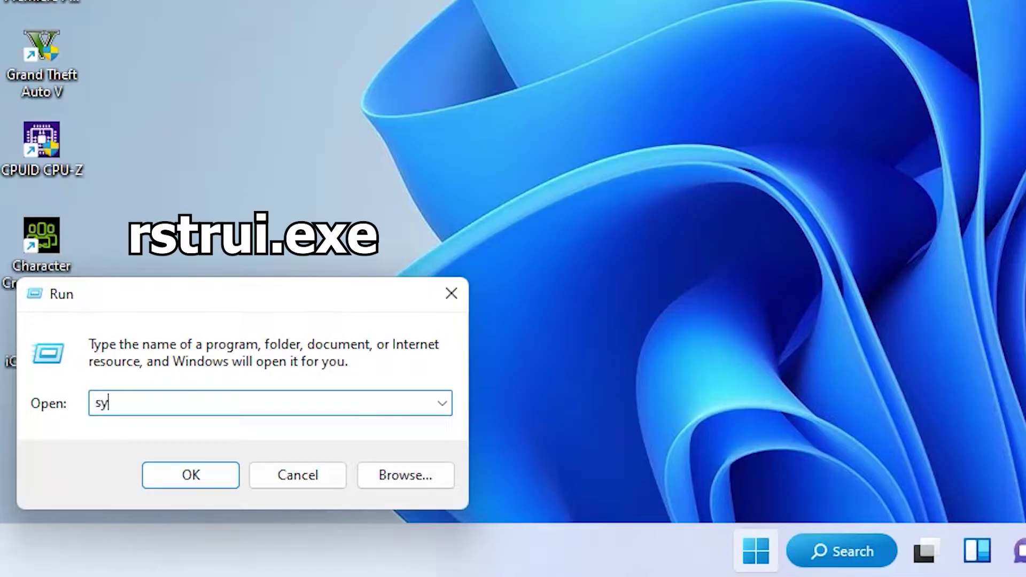
key("BackSpace")
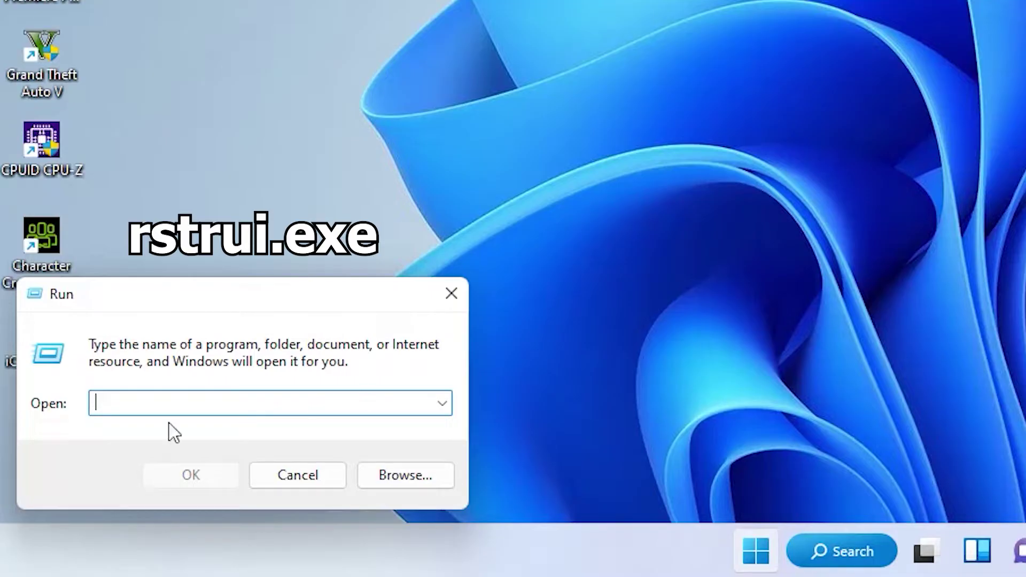
type("rstrui.exe")
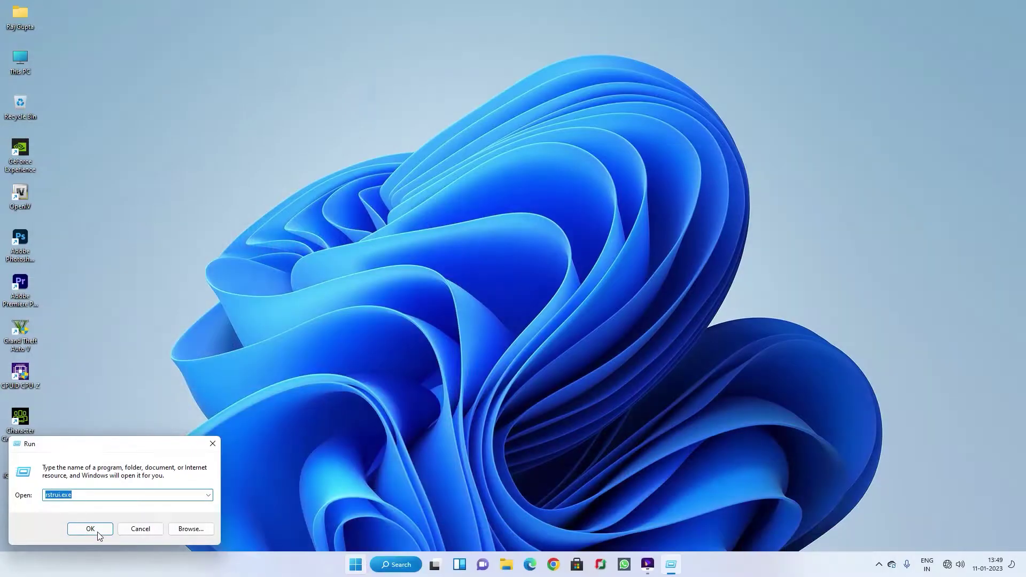
left_click(190, 475)
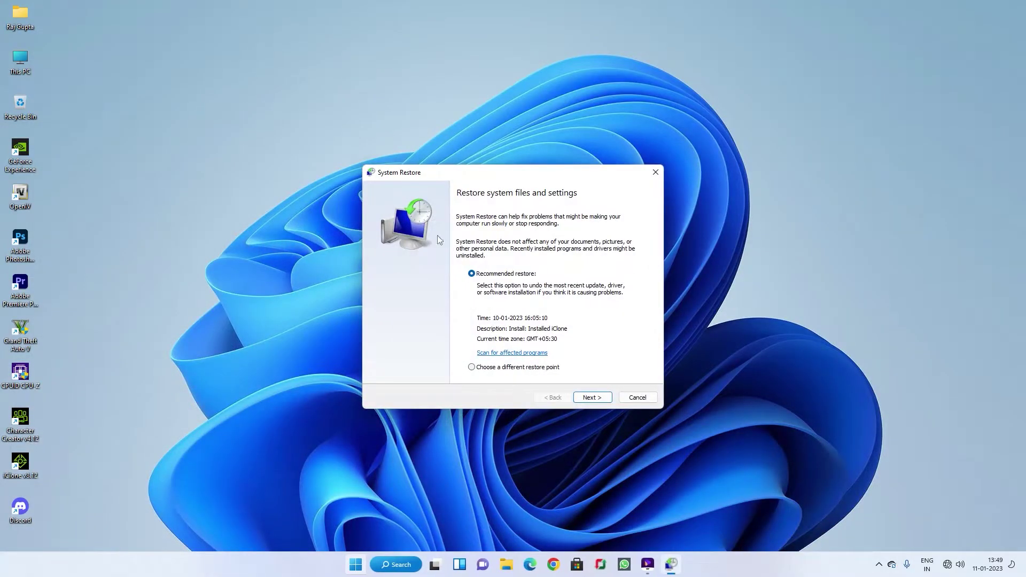
mouse_move(380, 175)
left_mouse_down()
mouse_move(447, 175)
mouse_move(366, 173)
mouse_move(380, 174)
left_mouse_up()
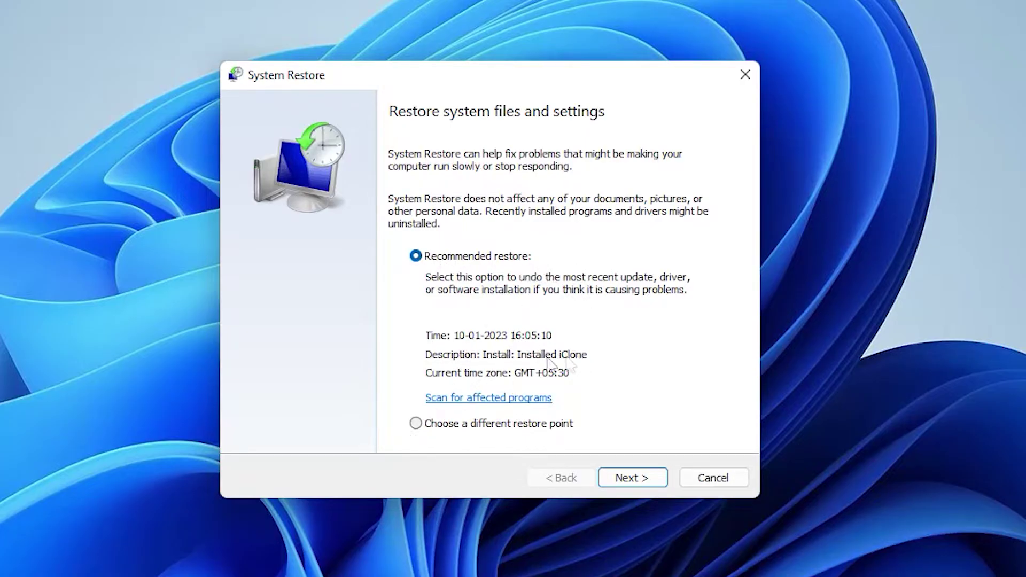
left_click(415, 423)
left_click(633, 478)
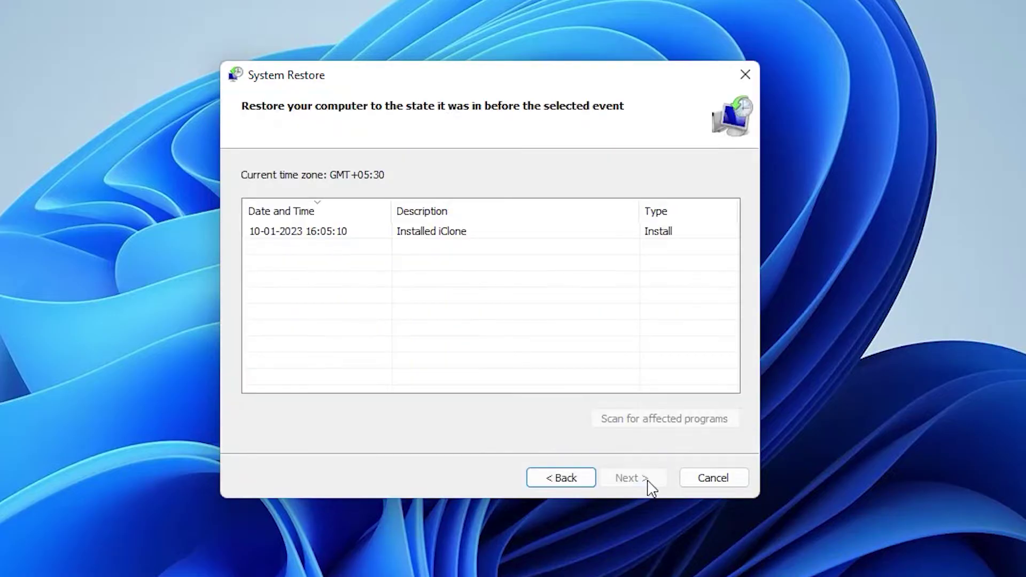
left_click(348, 231)
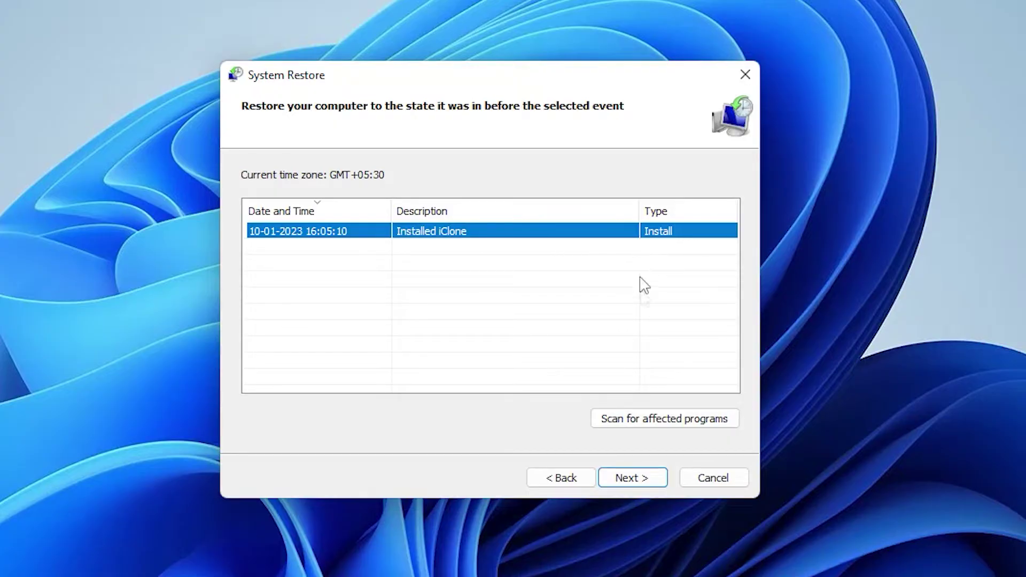
left_click(645, 483)
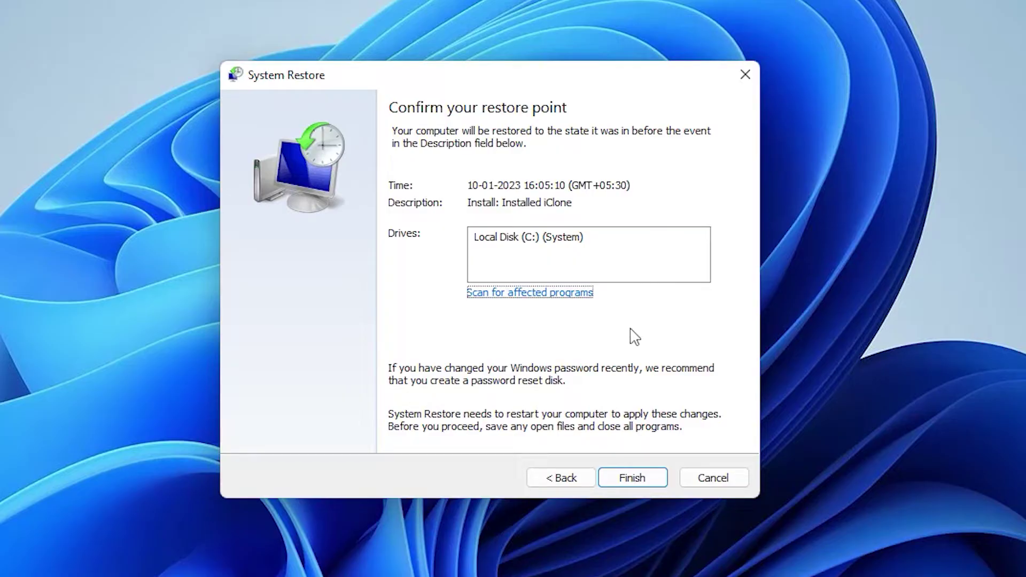
left_click(636, 480)
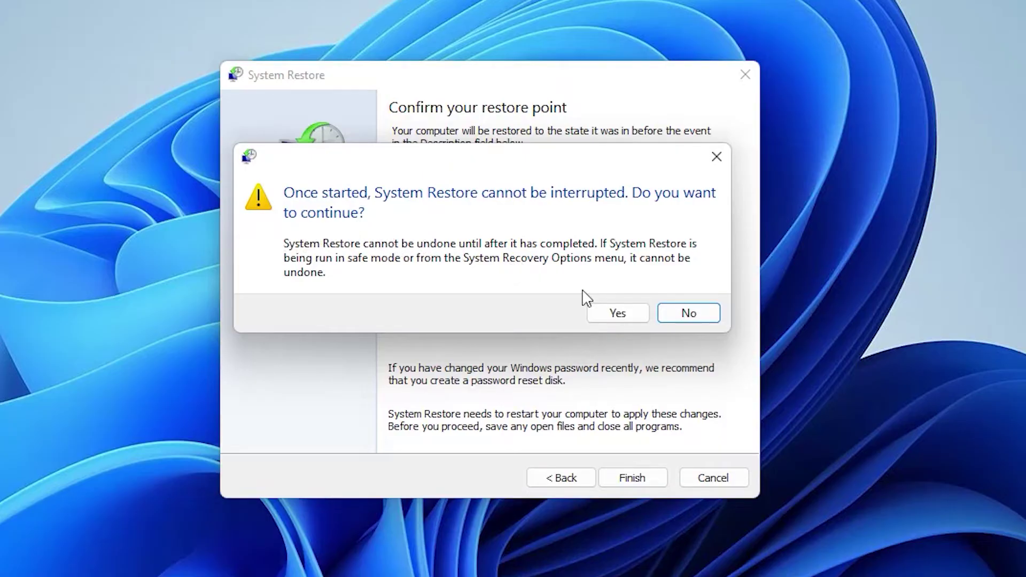
left_click(617, 315)
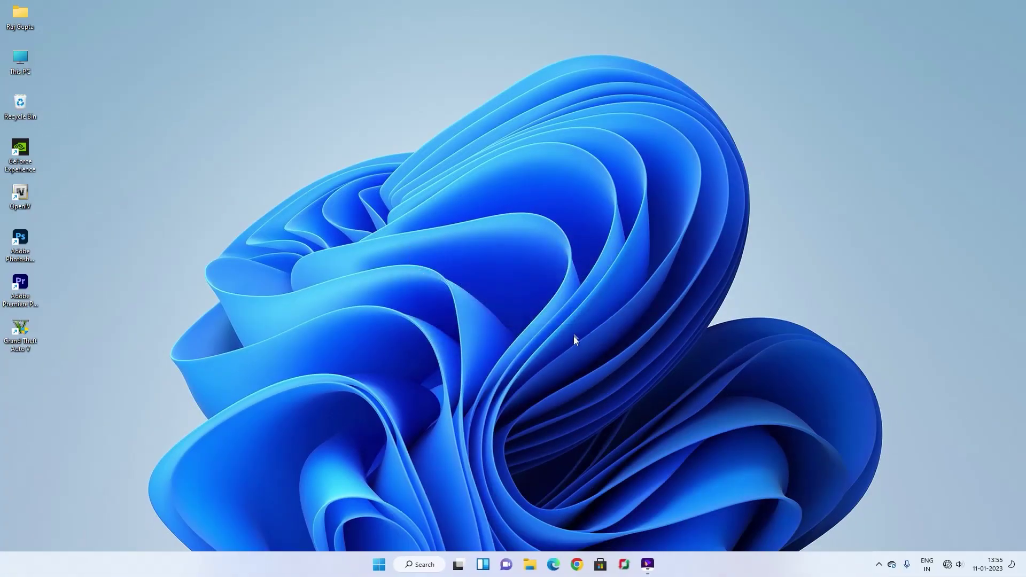
- Refresh the desktop and check that the Start menu, hidden tray icons and keyboard layout list open from the taskbar
right_click(553, 294)
left_click(582, 337)
left_click(379, 563)
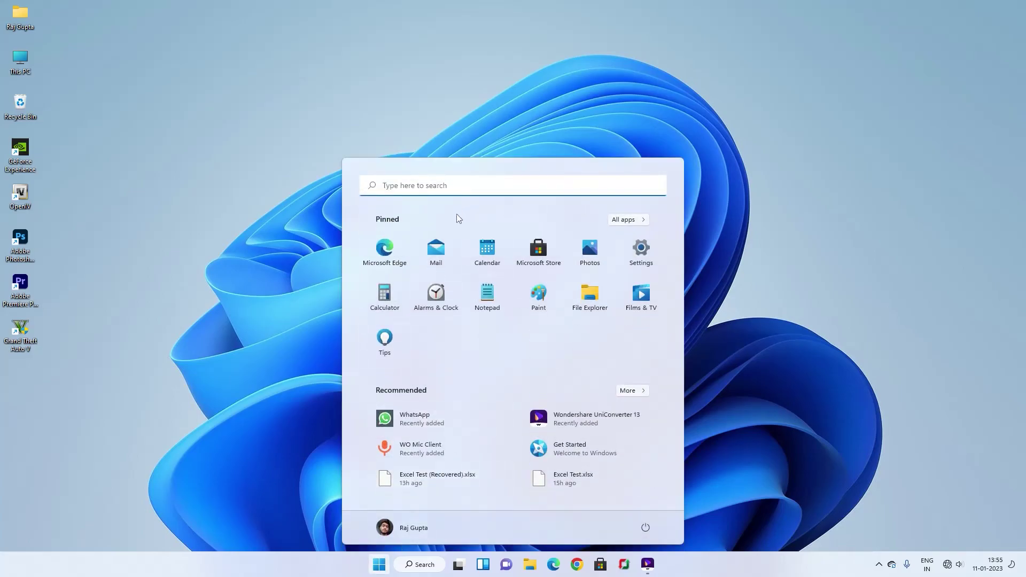
left_click(795, 424)
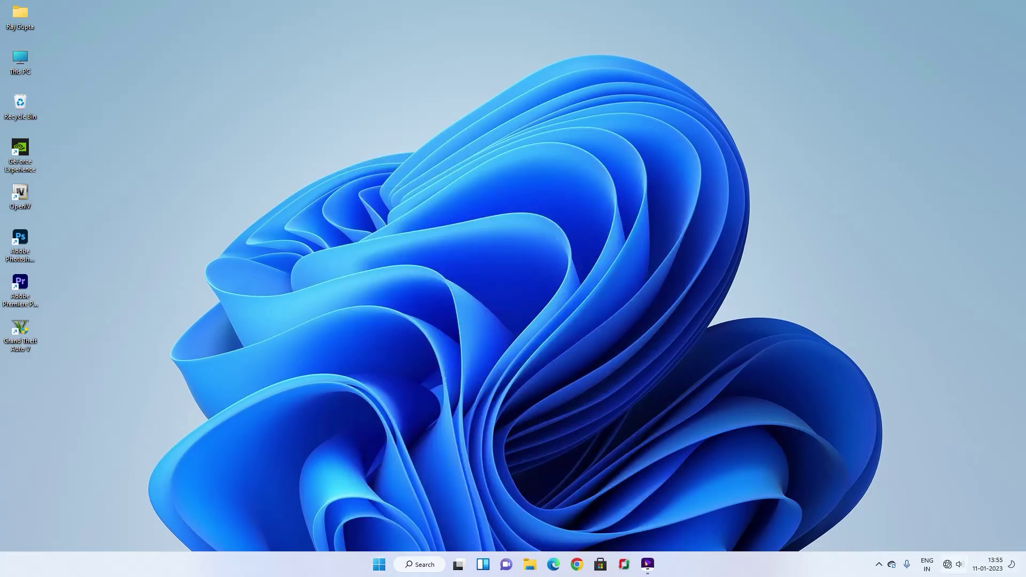
left_click(879, 565)
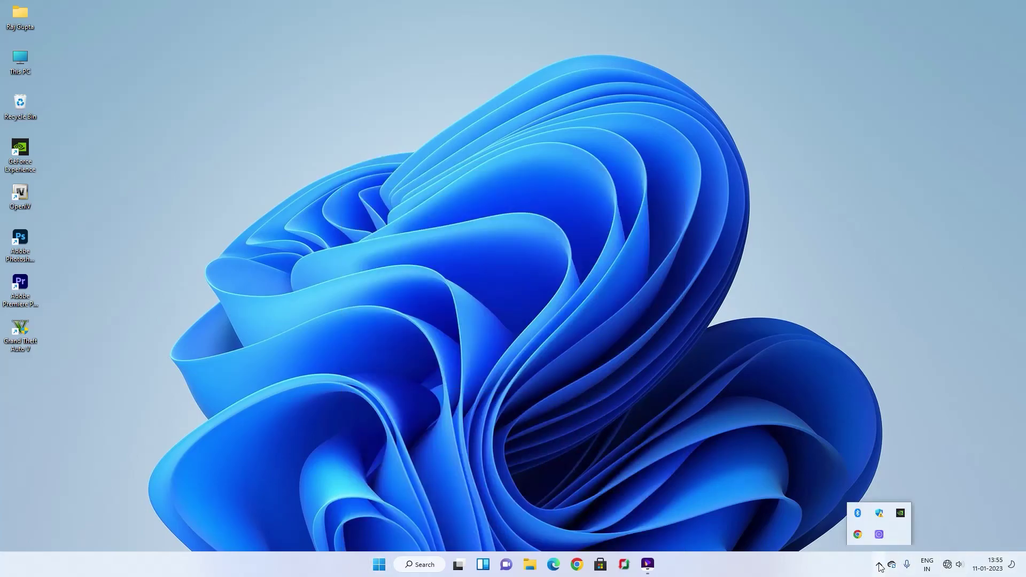
left_click(932, 566)
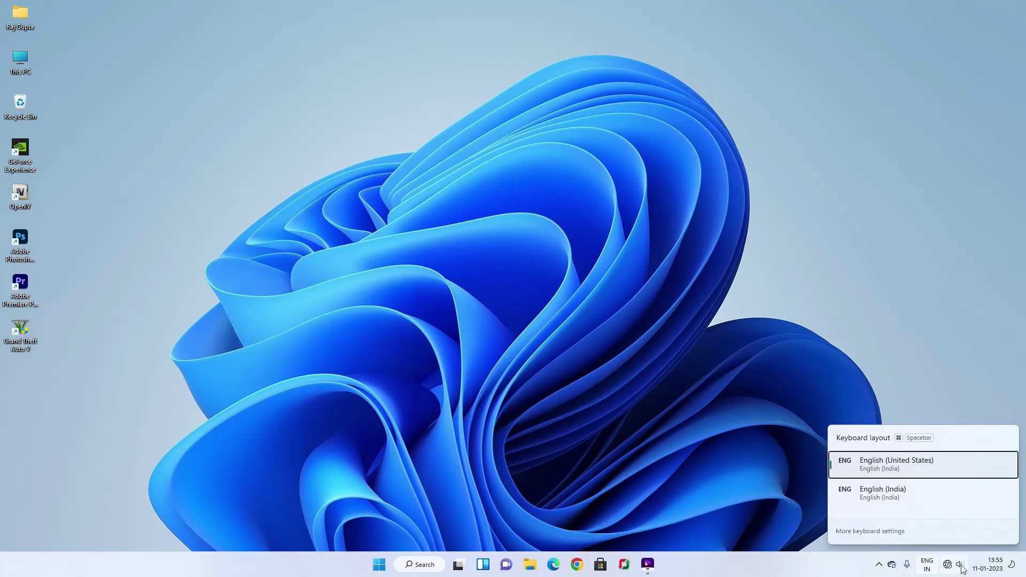